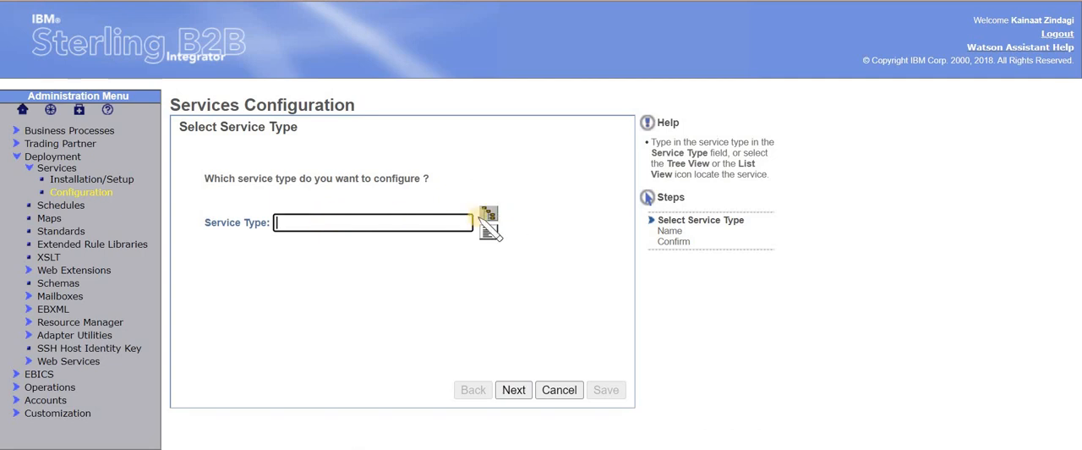
left_click(487, 218)
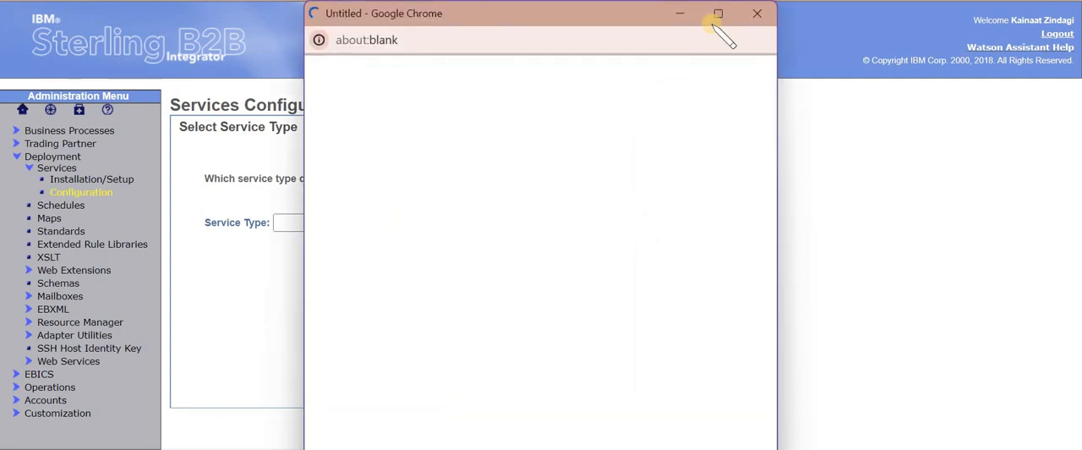
mouse_move(716, 15)
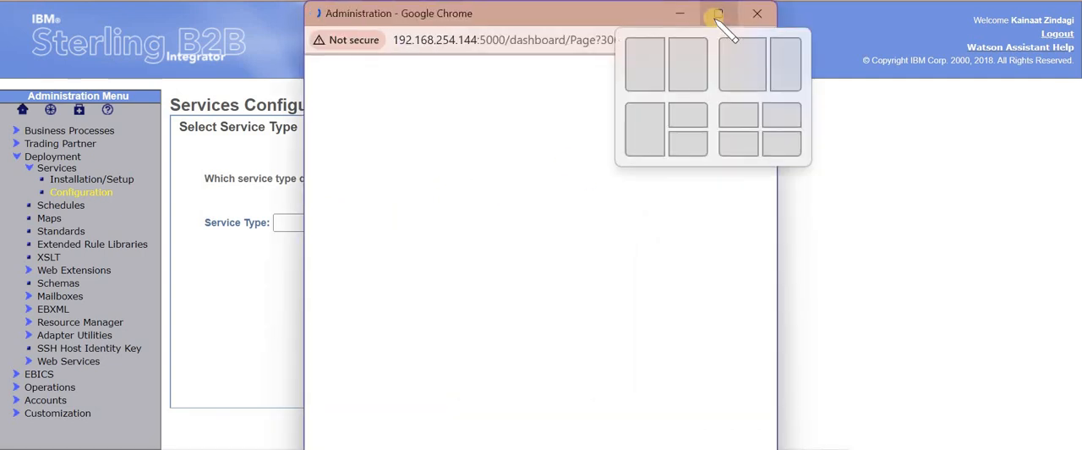
left_click(715, 15)
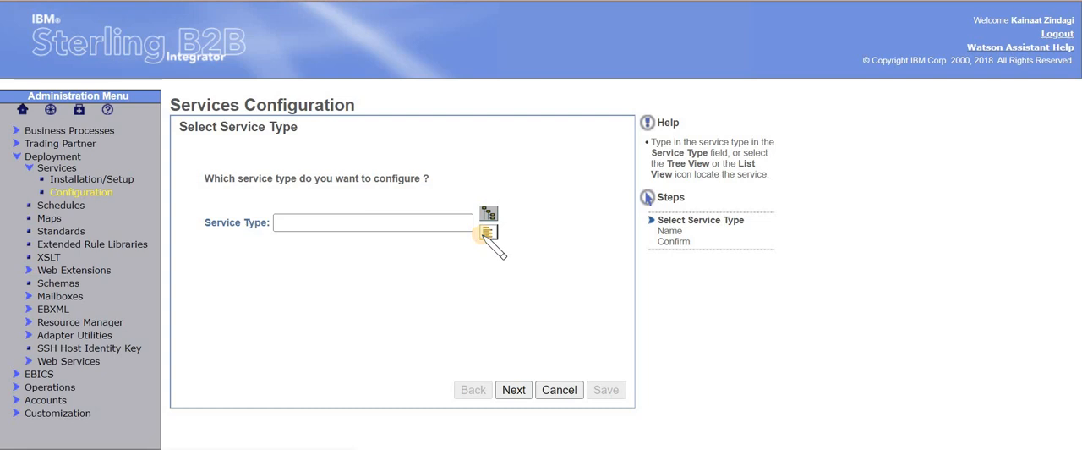
Filter the service type list by "file", choose File System Adapter as the service type, and proceed to naming
left_click(483, 239)
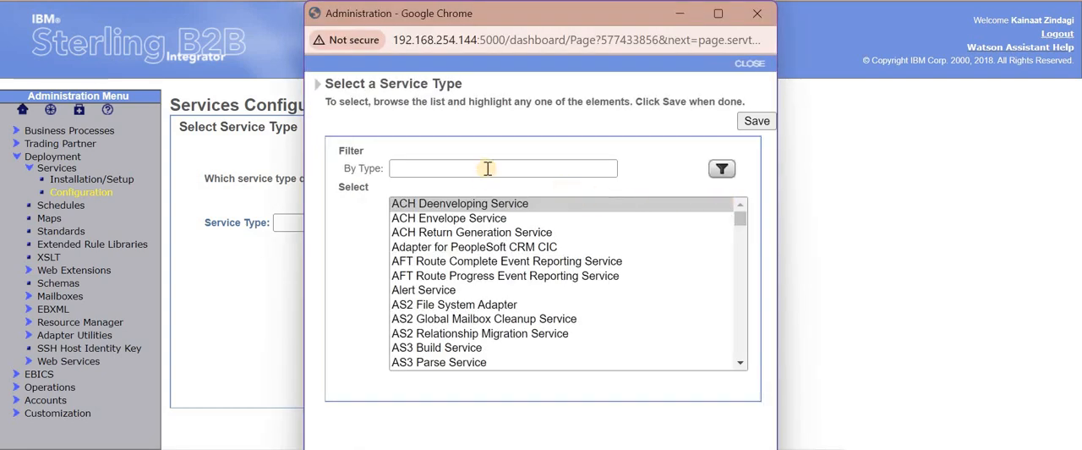
left_click(488, 168)
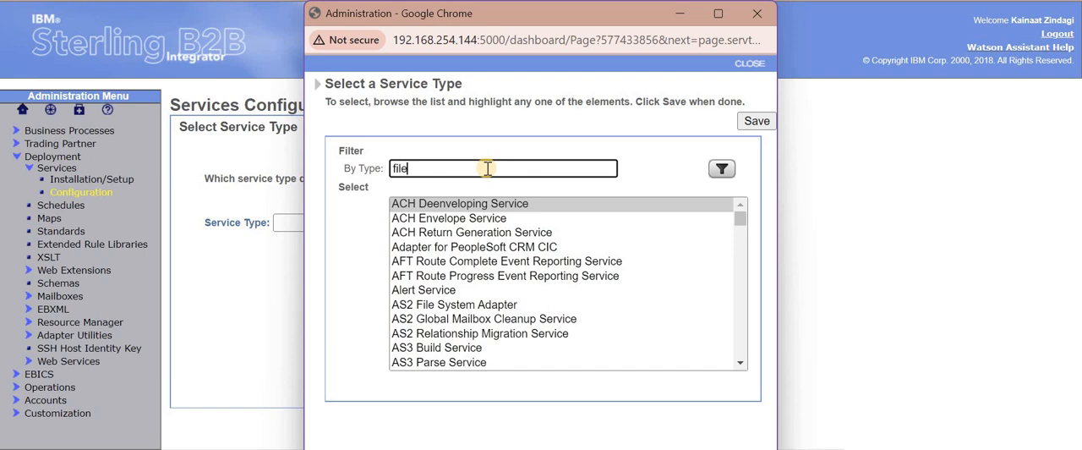
left_click(712, 171)
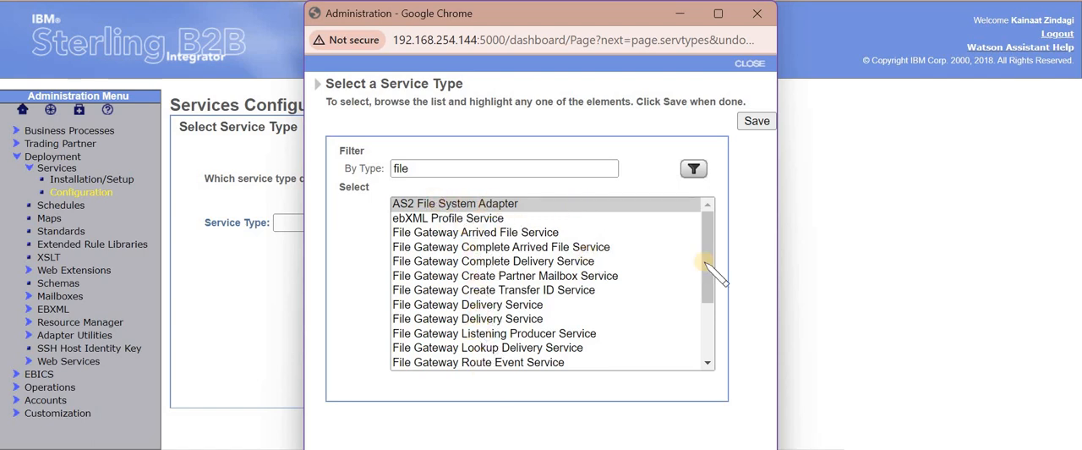
left_click_drag(705, 282, 707, 346)
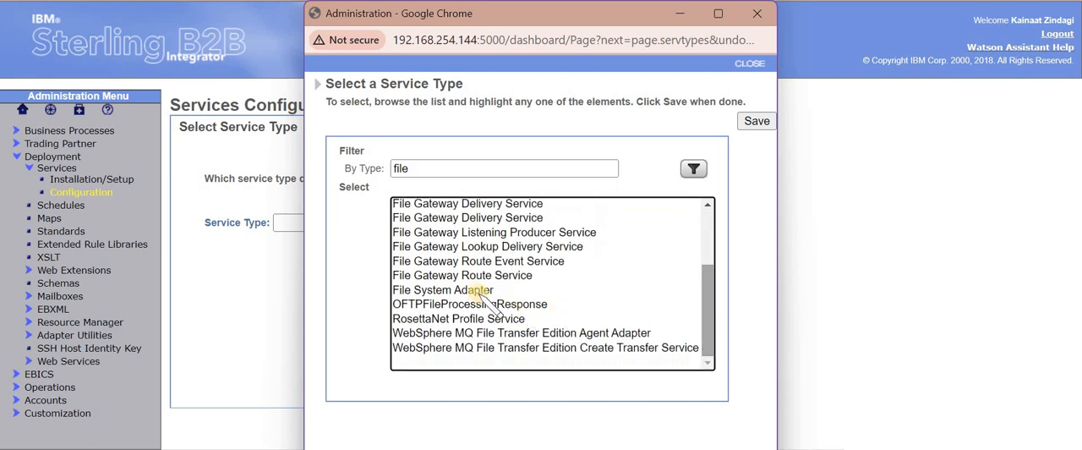
left_click(472, 289)
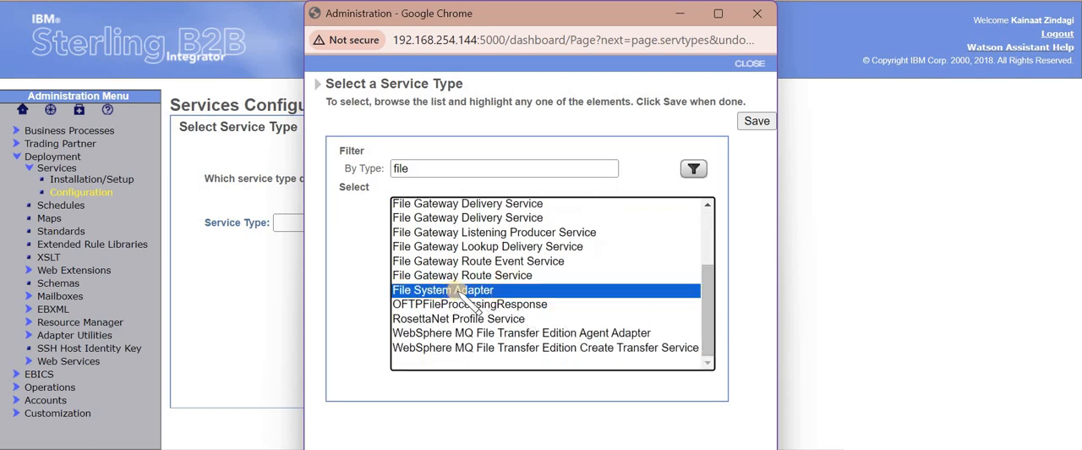
left_click(756, 121)
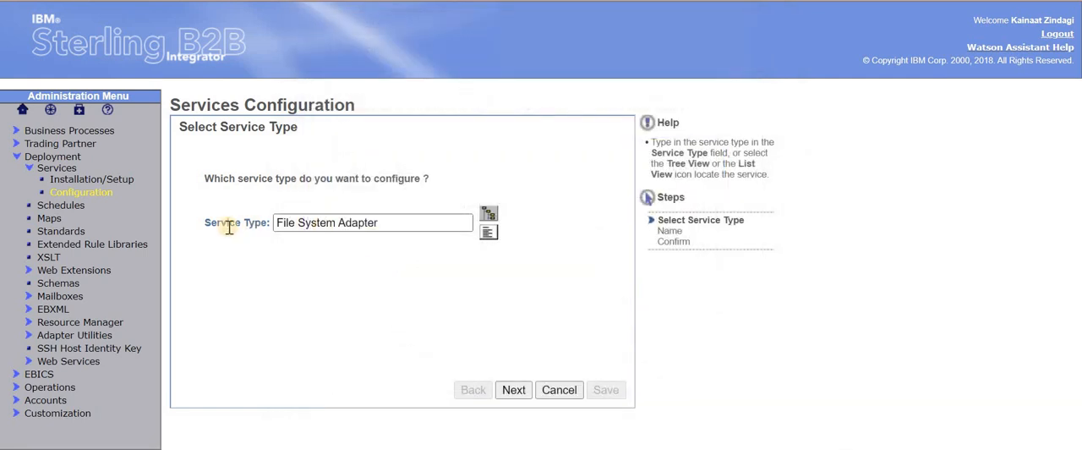
left_click(505, 389)
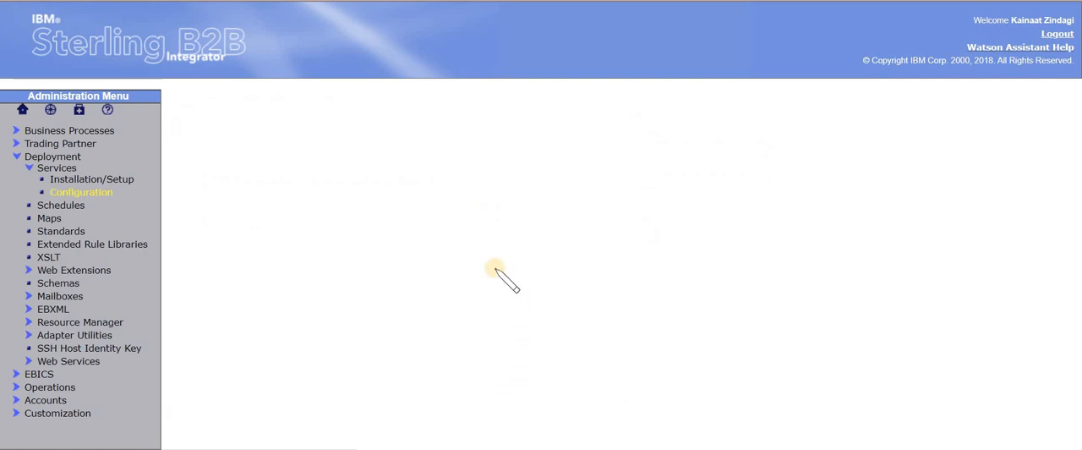
Name the service in the form Schedule_[first name]_Files_Pickup, reuse that name as the description, and continue with no group
left_click(329, 167)
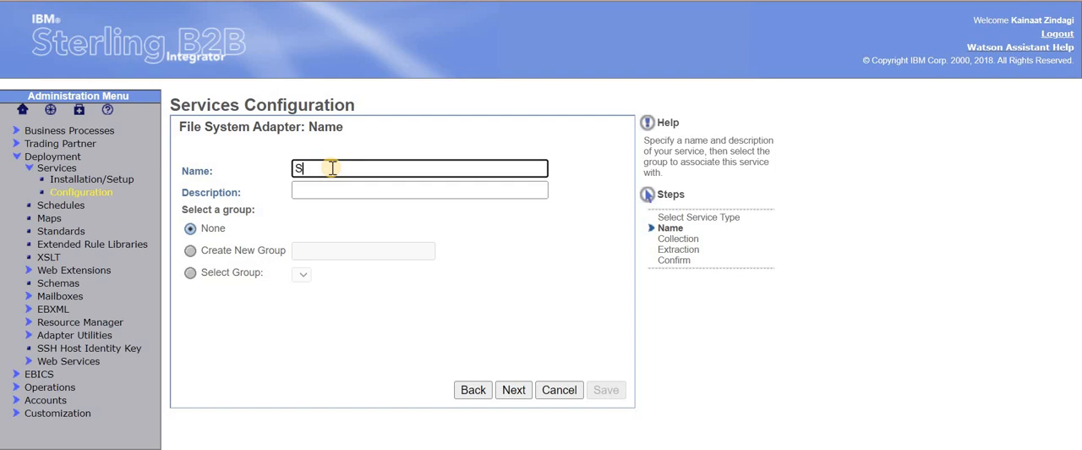
key("BackSpace")
key("BackSpace")
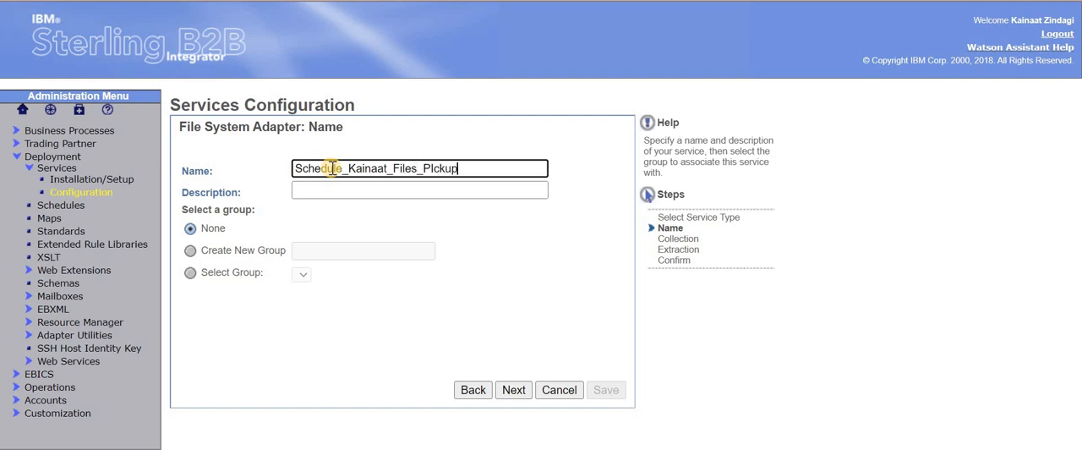
type("ick")
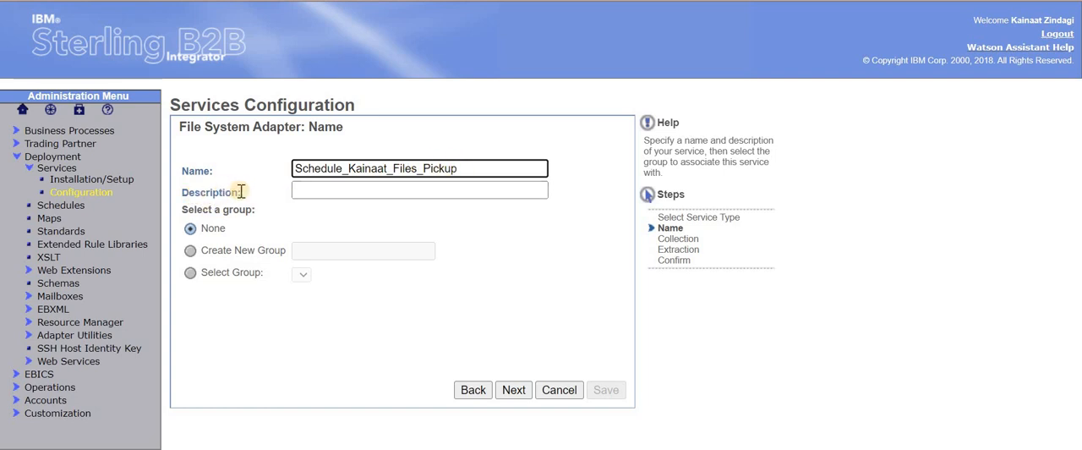
left_click_drag(463, 169, 291, 168)
key("ctrl+c")
left_click(327, 191)
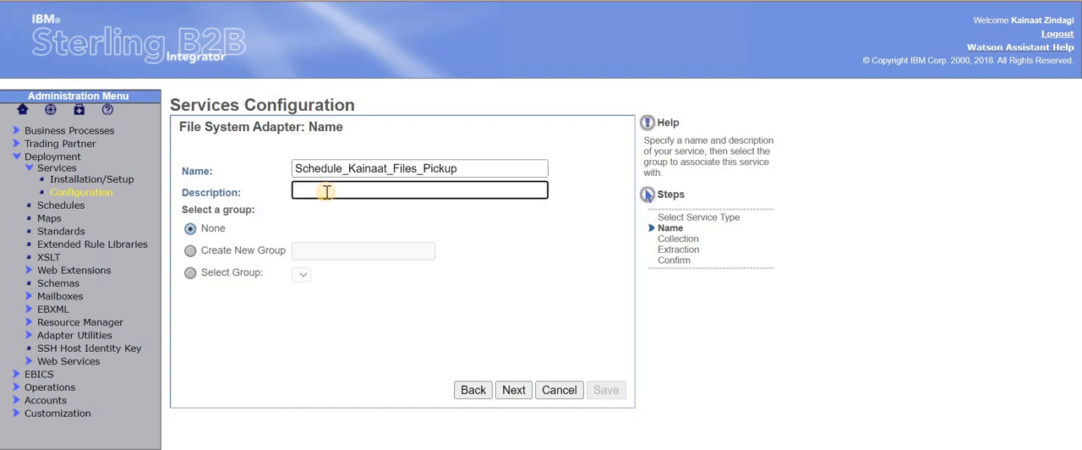
key("ctrl+v")
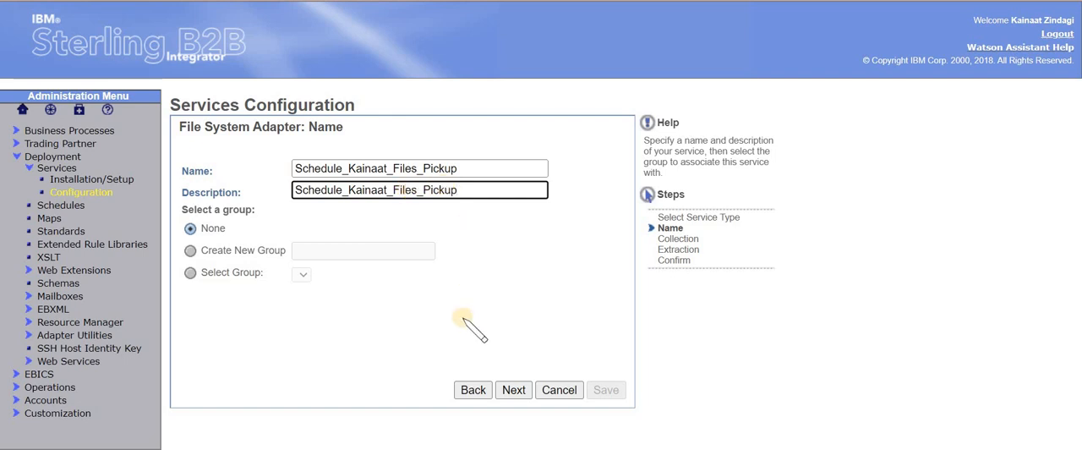
left_click(514, 389)
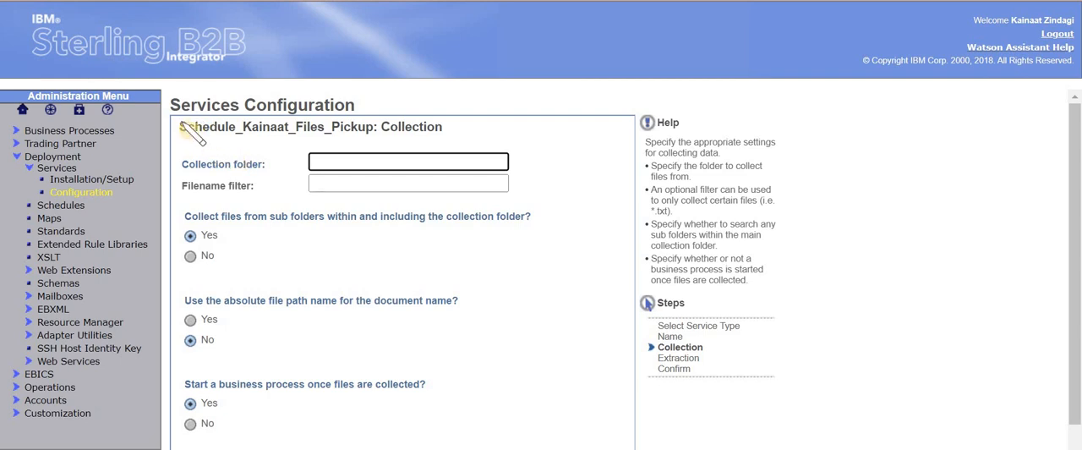
Copy the path /edi_data/archive/abc from the text editor into the collection folder setting
key("alt+Tab")
left_click_drag(190, 39, 44, 48)
key("ctrl+c")
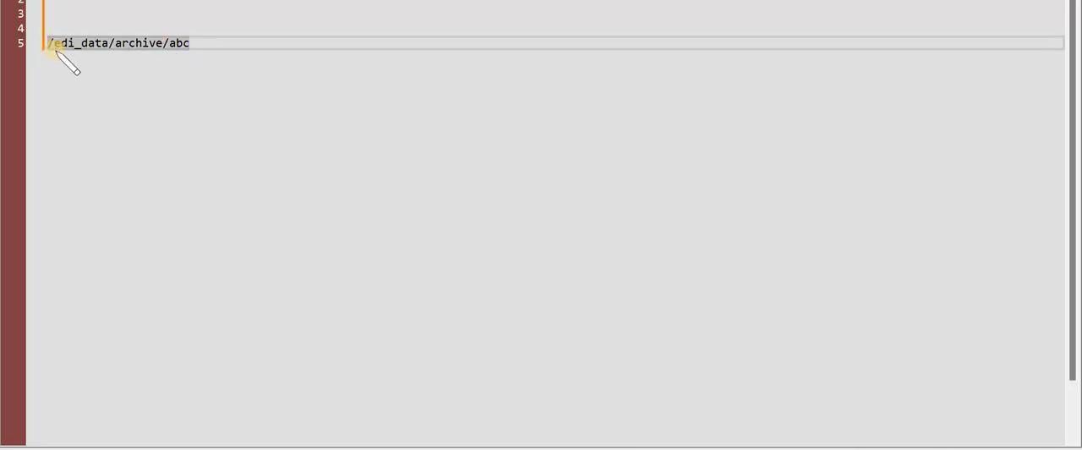
key("alt+Tab")
left_click(350, 160)
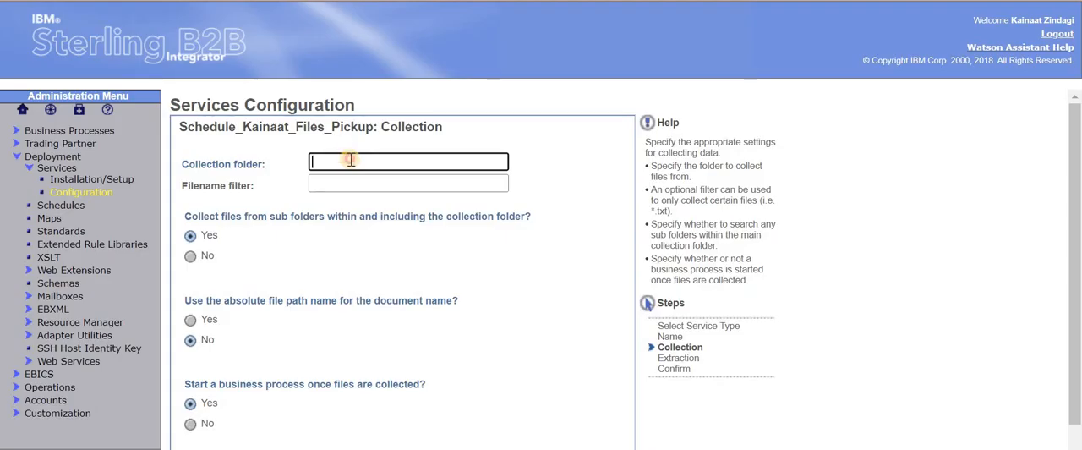
key("ctrl+v")
Set the filename filter to * and disable collecting from sub folders, accepting the remaining collection defaults
left_click_drag(254, 186, 179, 187)
left_click(332, 185)
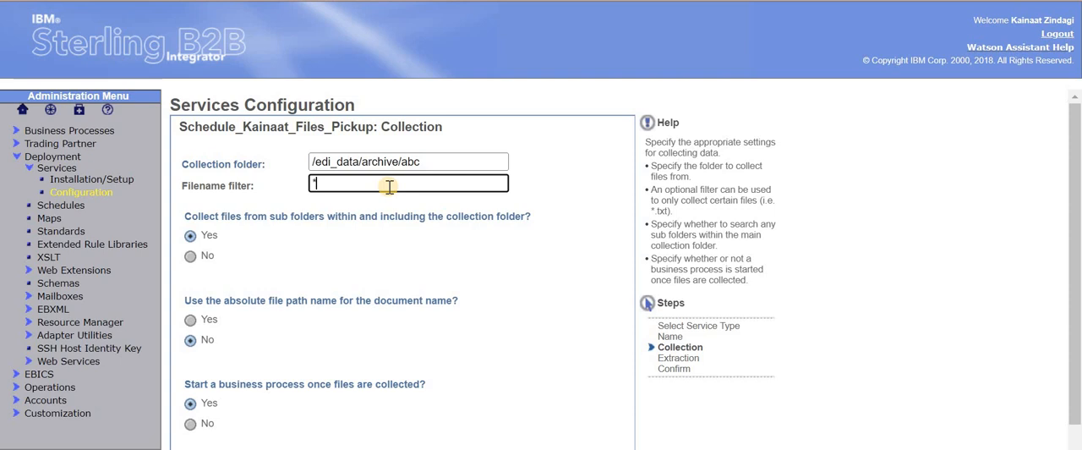
left_click_drag(318, 183, 310, 181)
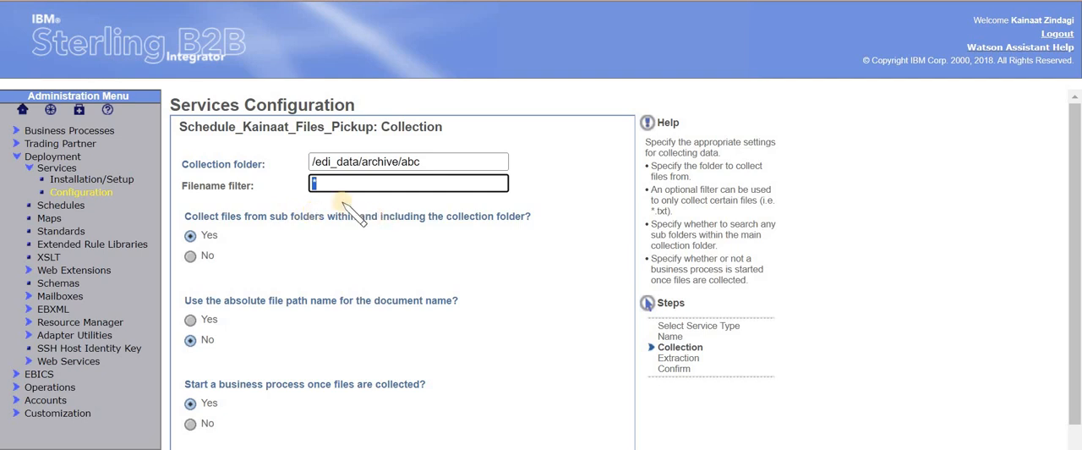
double_click(414, 161)
left_click(189, 258)
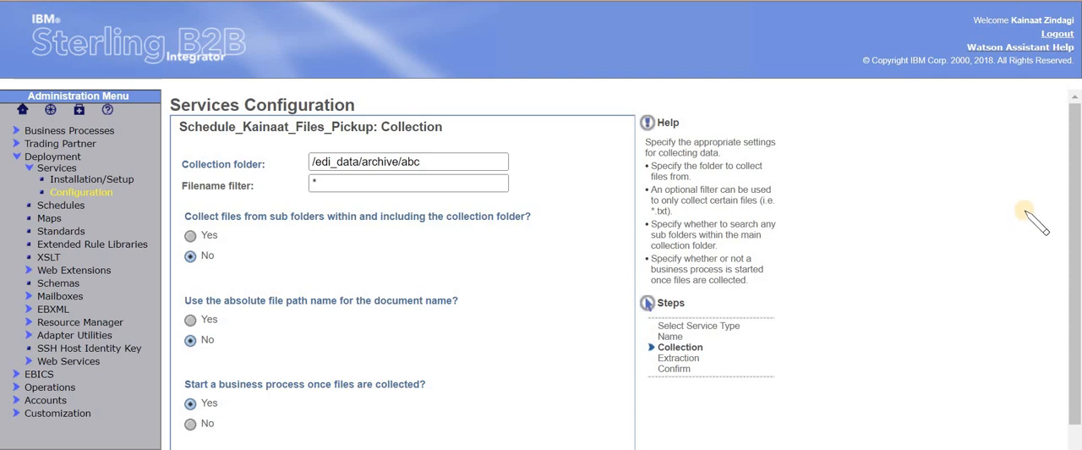
left_click_drag(1073, 211, 1075, 239)
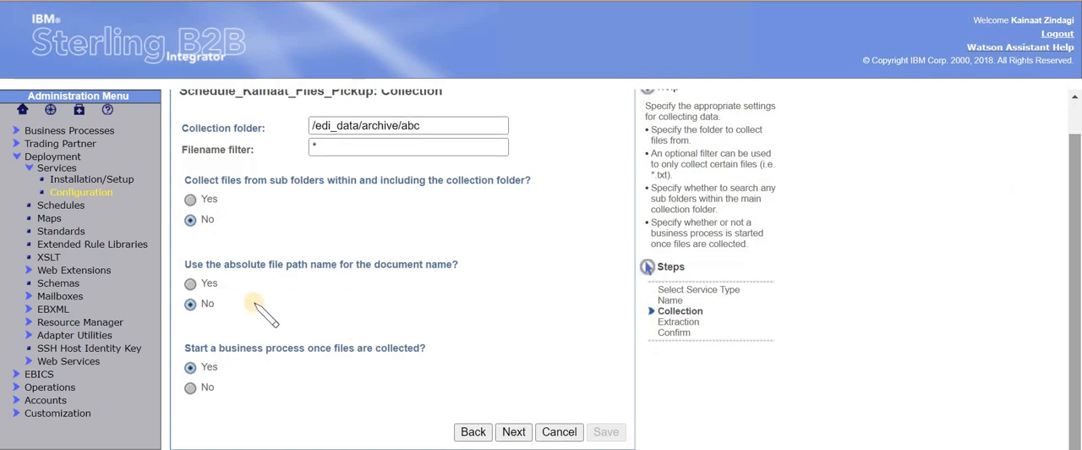
left_click(514, 433)
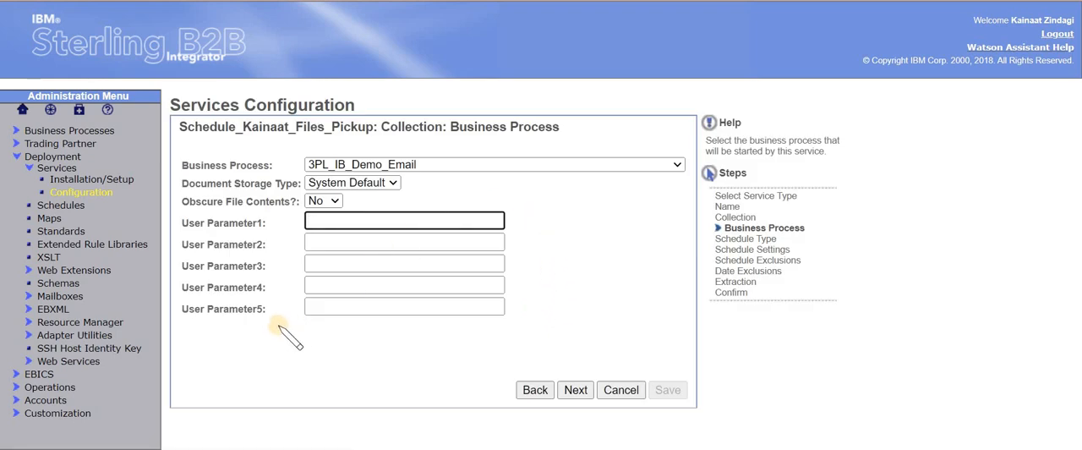
Choose X12Deenvelope as the business process to start, leave the other parameters at their defaults, and continue
left_click(369, 164)
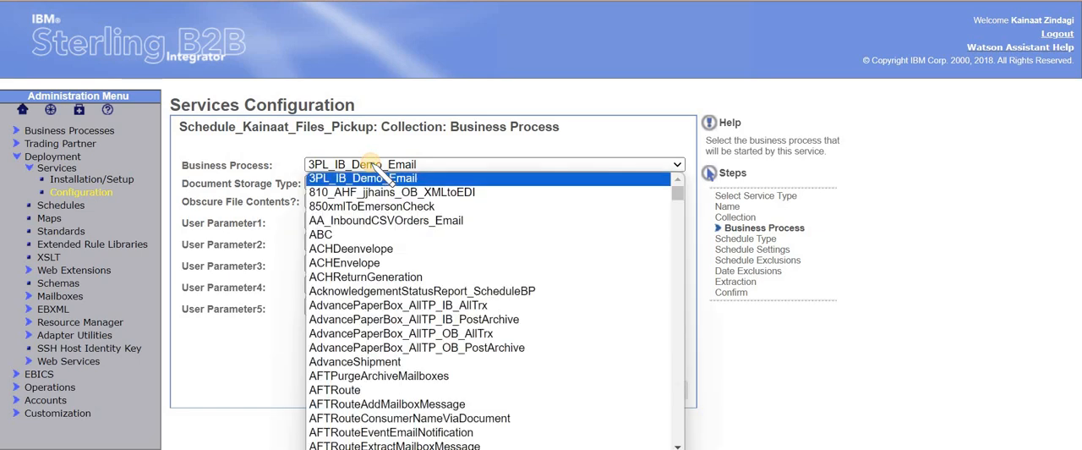
type("ed")
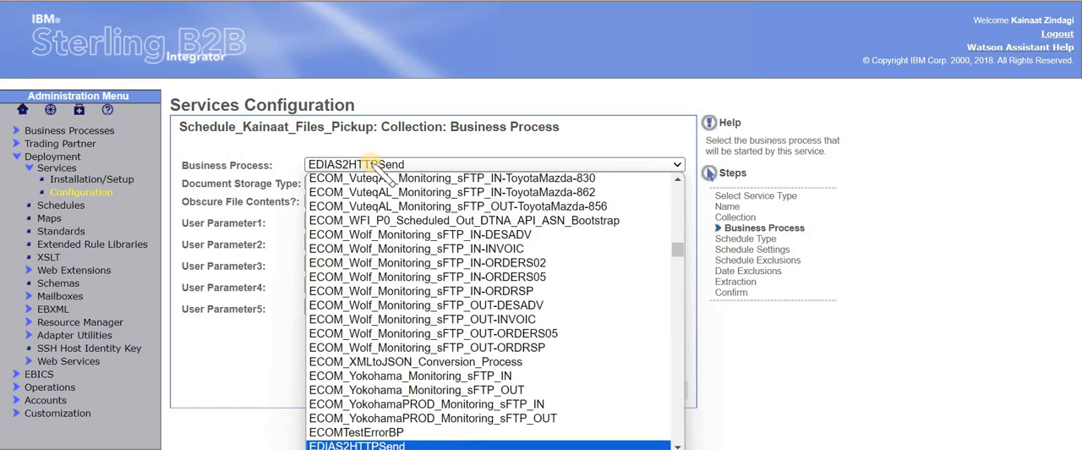
type("x")
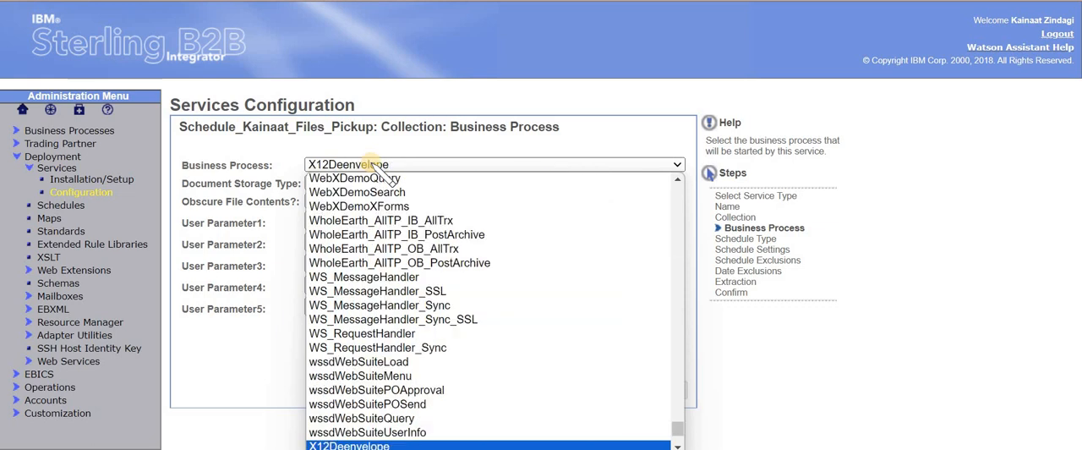
key("Return")
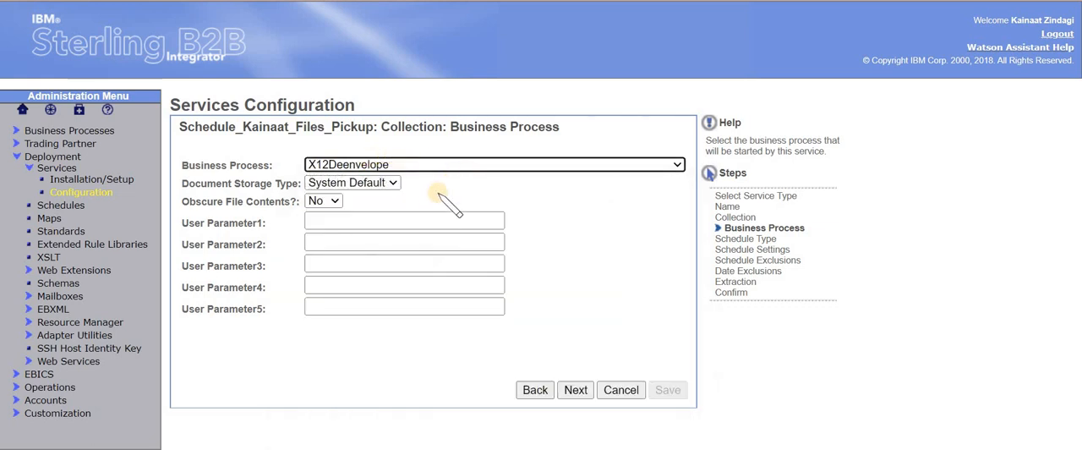
left_click_drag(189, 201, 187, 182)
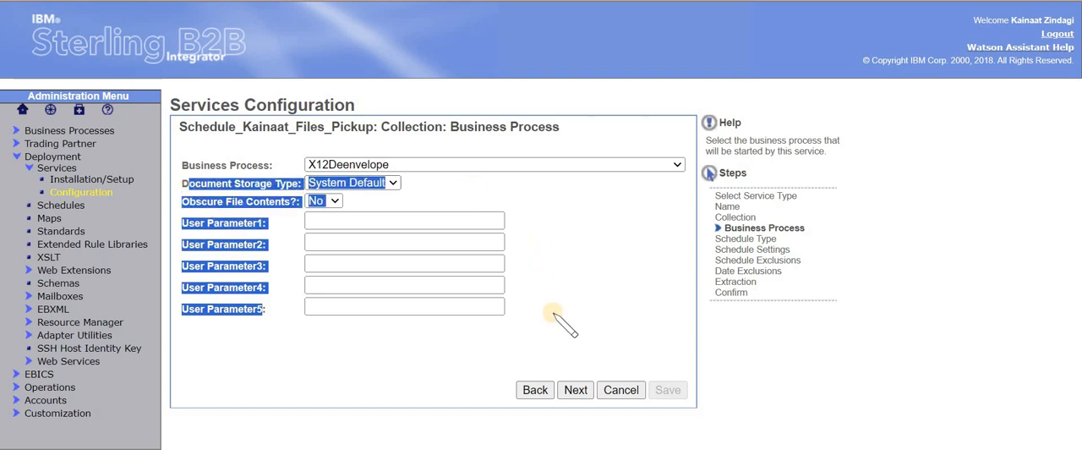
left_click(575, 391)
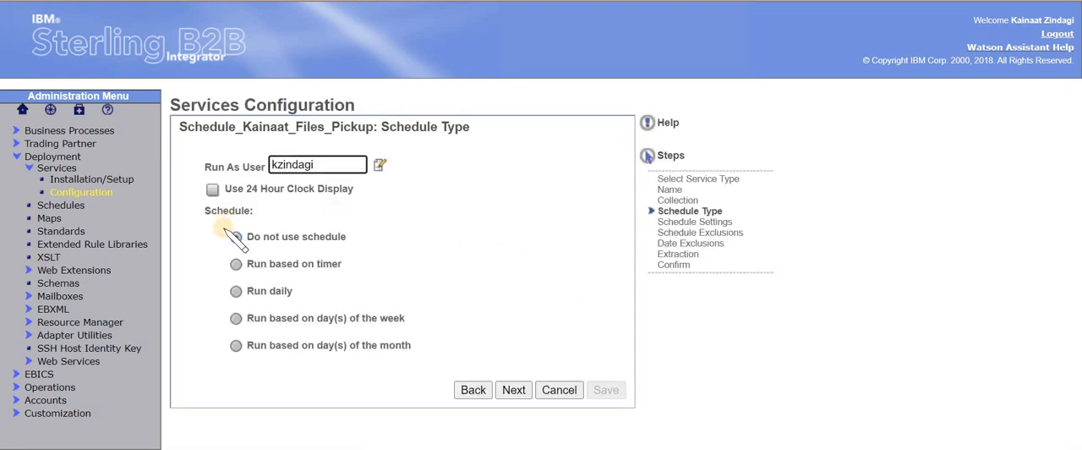
left_click(374, 167)
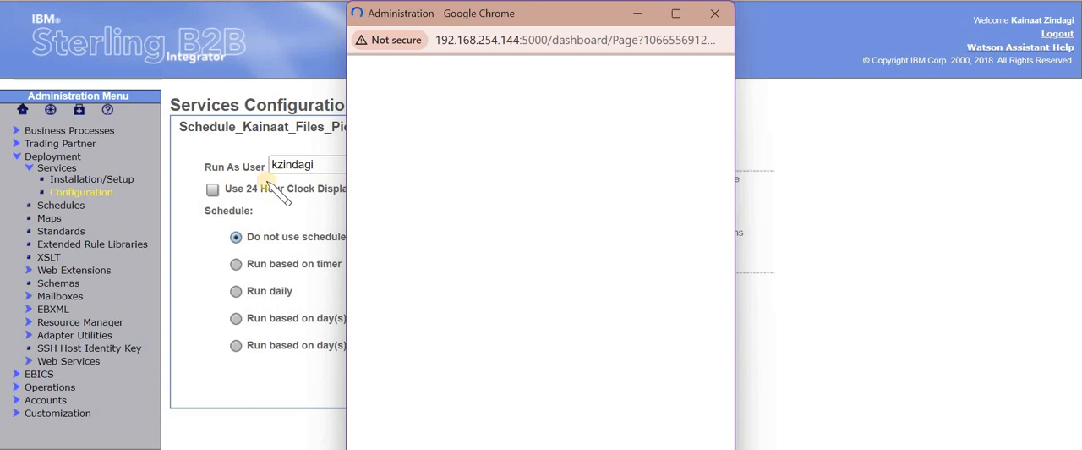
left_click(714, 13)
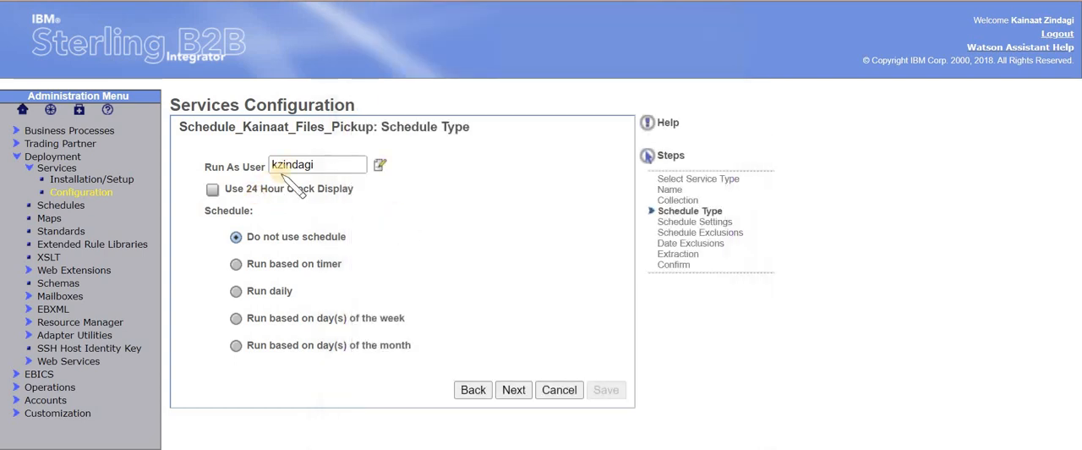
double_click(272, 164)
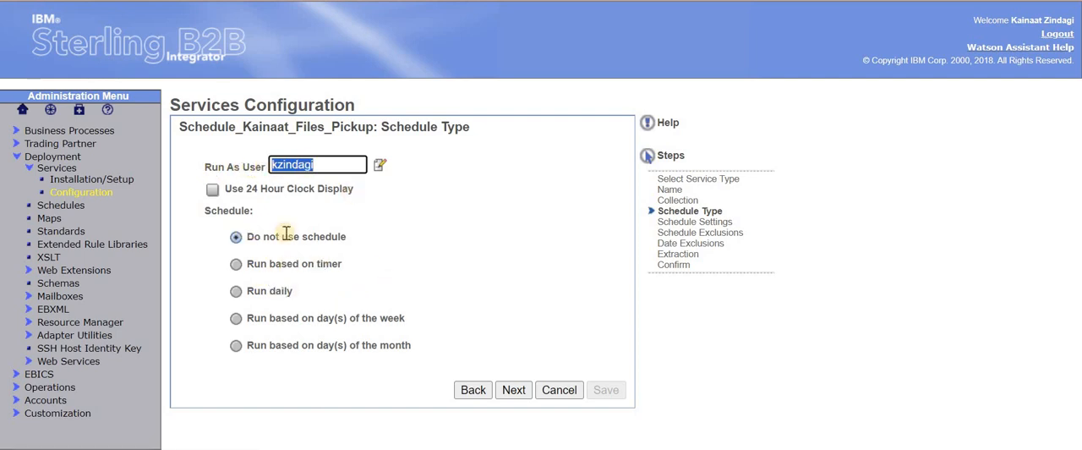
left_click_drag(404, 345, 387, 268)
left_click(379, 271)
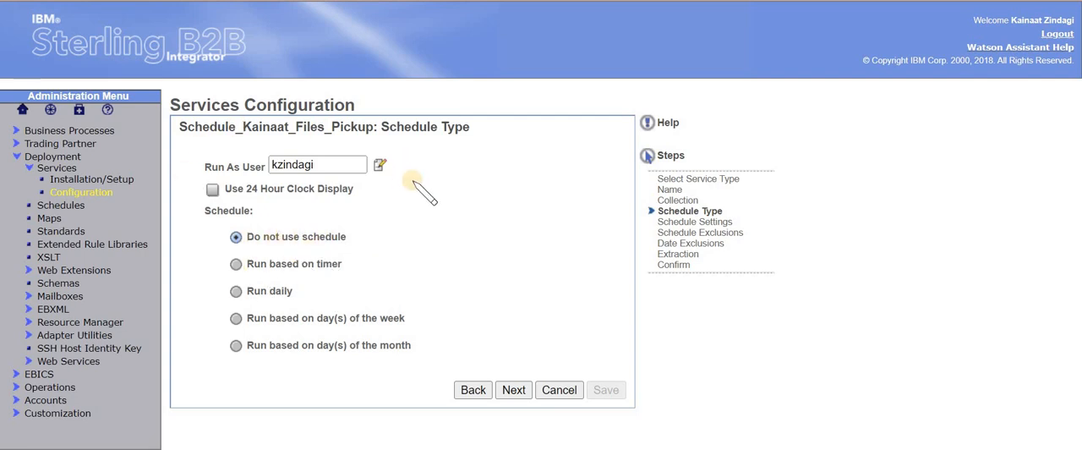
Set the schedule type to run based on timer and proceed to the schedule settings
left_click(238, 264)
left_click_drag(249, 265, 323, 263)
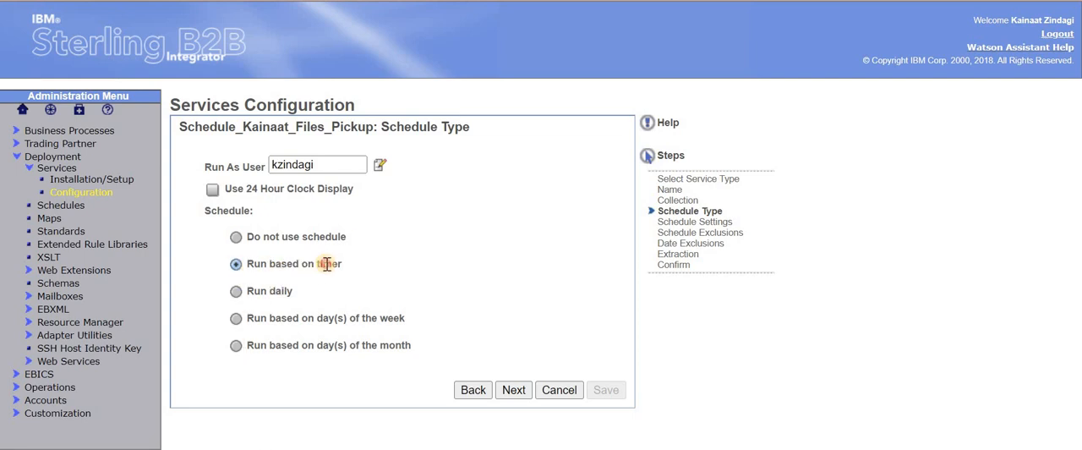
left_click(507, 394)
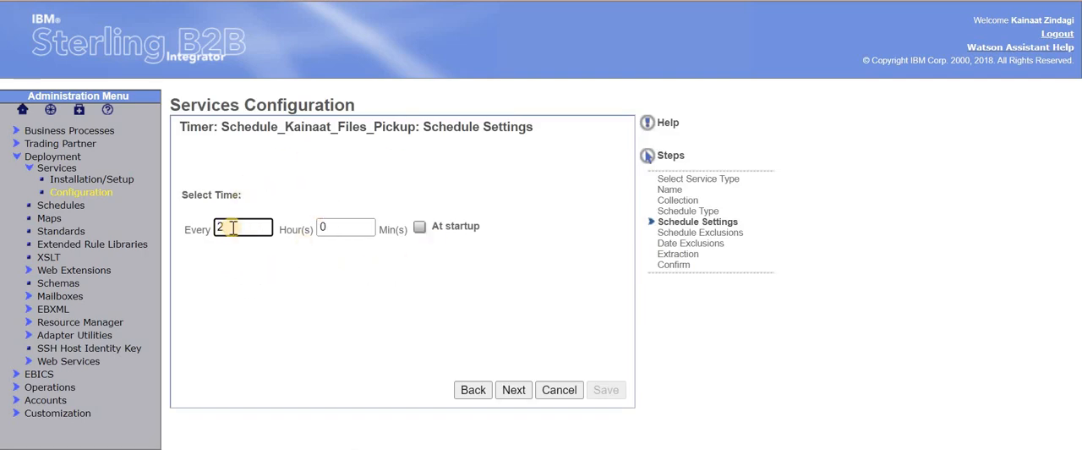
Set the timer to run every 0 hours and 30 minutes, and continue without adding any schedule or date exclusions
left_click_drag(231, 227, 204, 226)
type("0")
key("Tab")
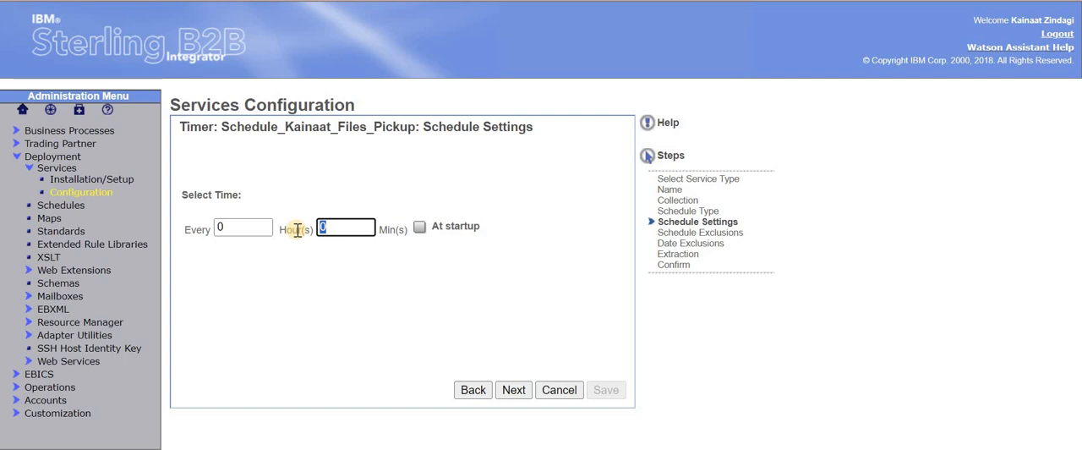
type("3")
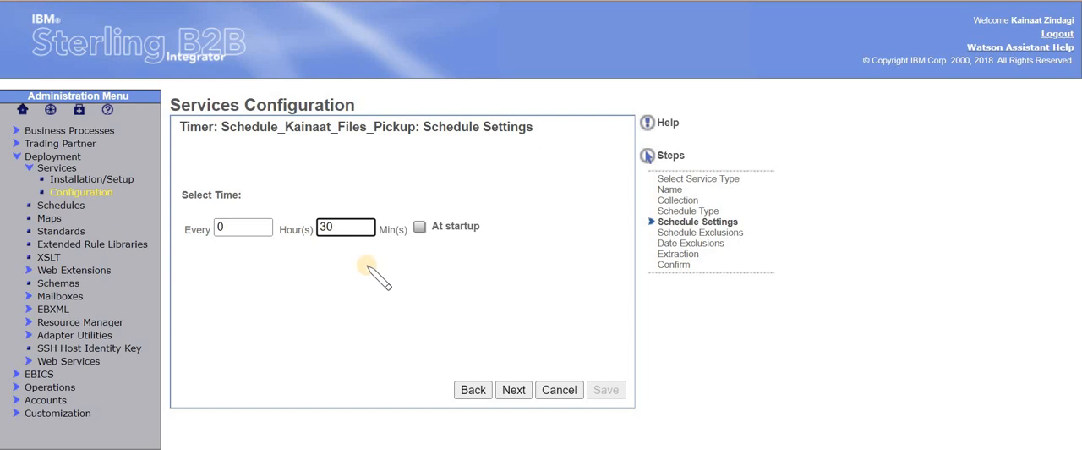
left_click_drag(327, 228, 304, 230)
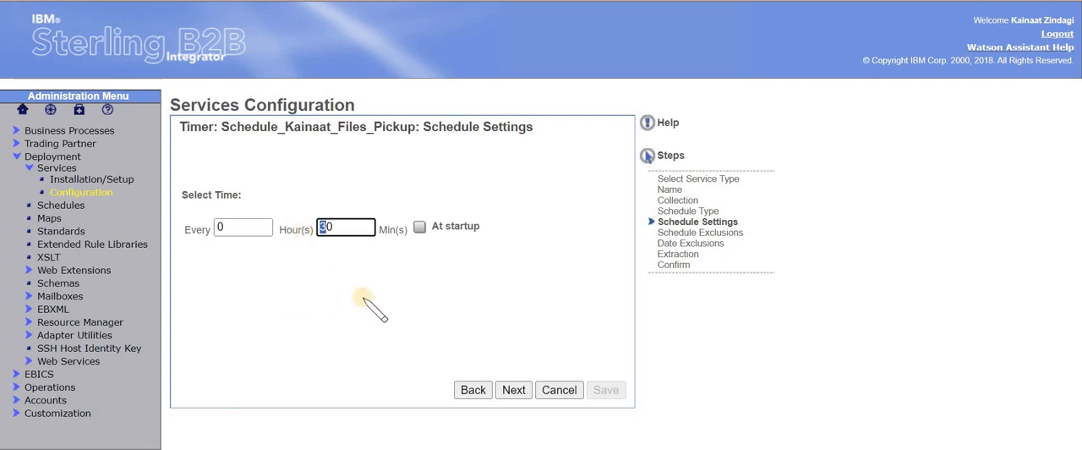
left_click(514, 391)
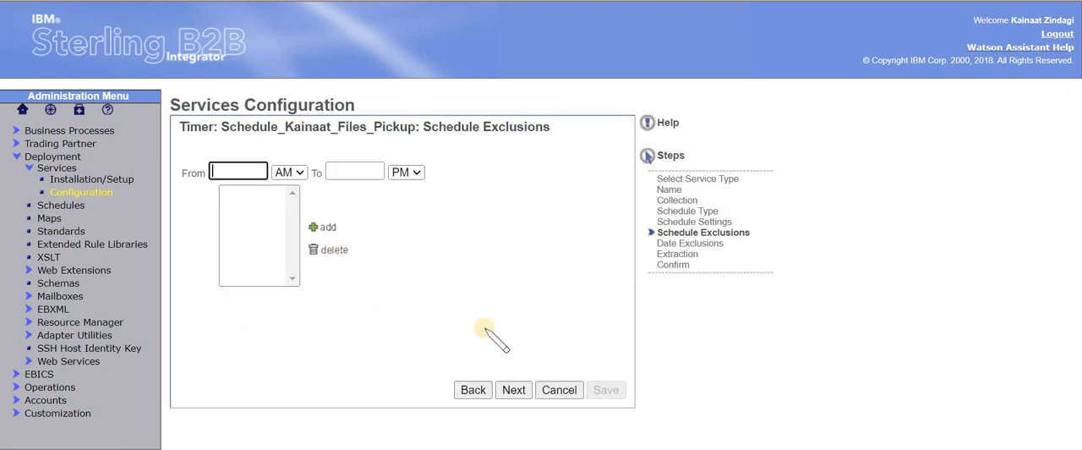
left_click(516, 391)
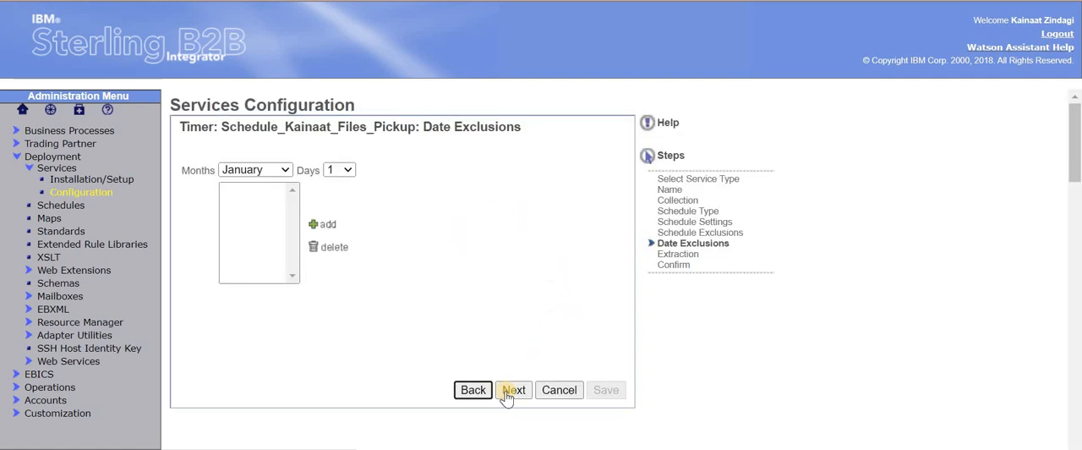
left_click(511, 391)
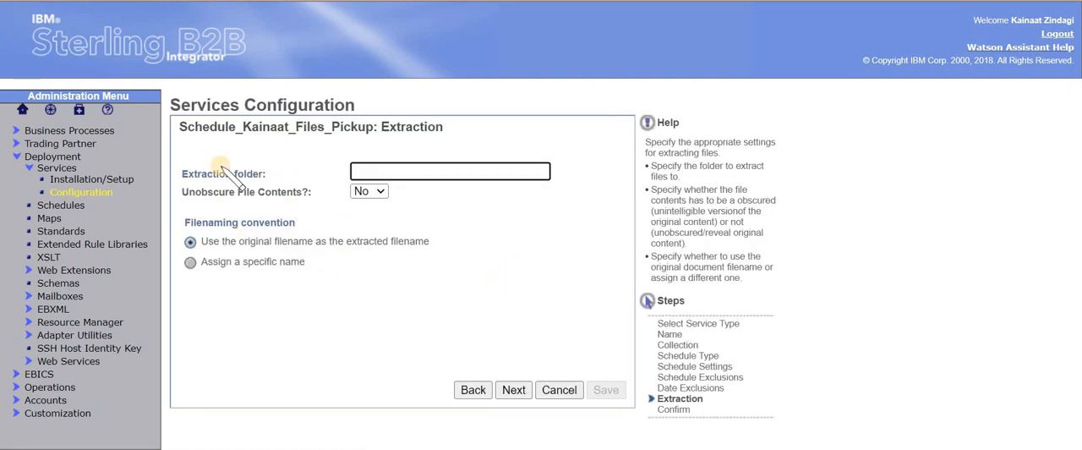
Set the extraction folder to /edi_data/archive/xyz, keep the original filename as the extracted filename, and continue
left_click(403, 170)
key("alt+Tab")
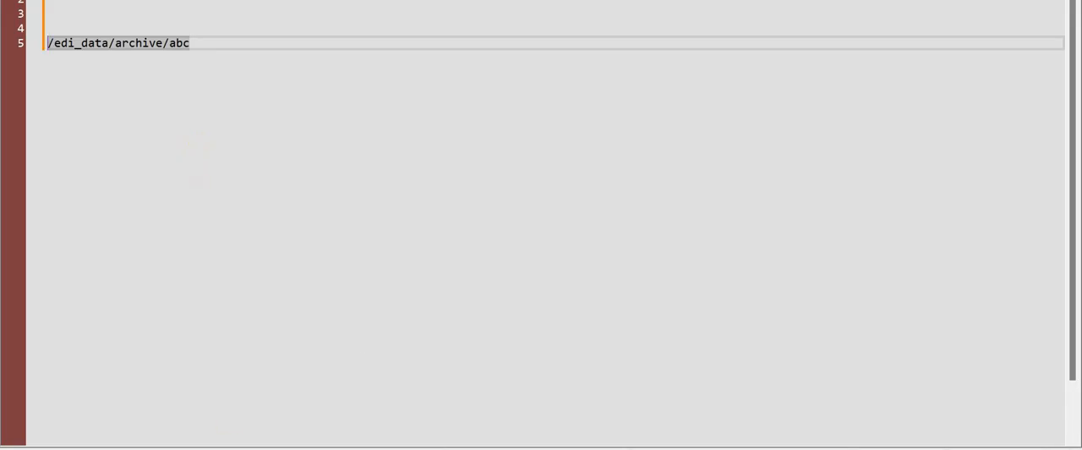
key("alt+Tab")
type("/edi_data/archive/abc")
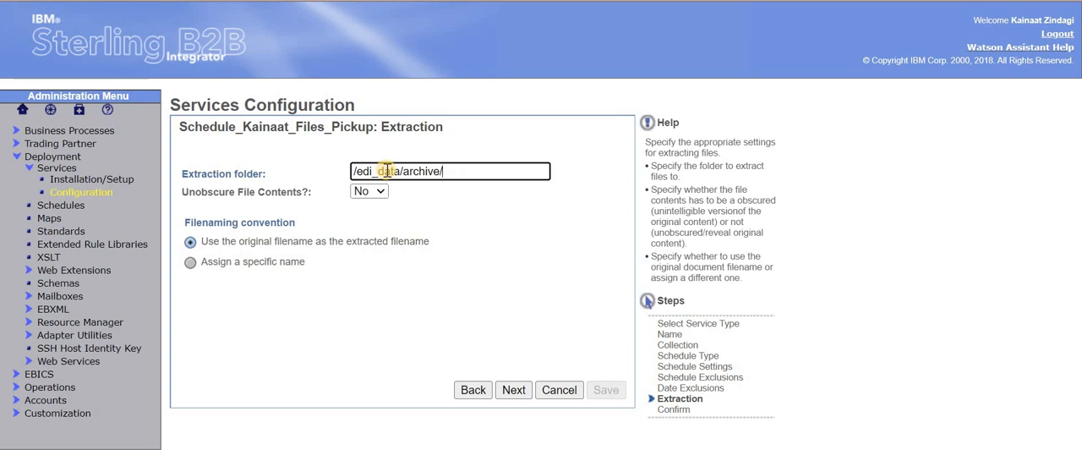
type("xyz")
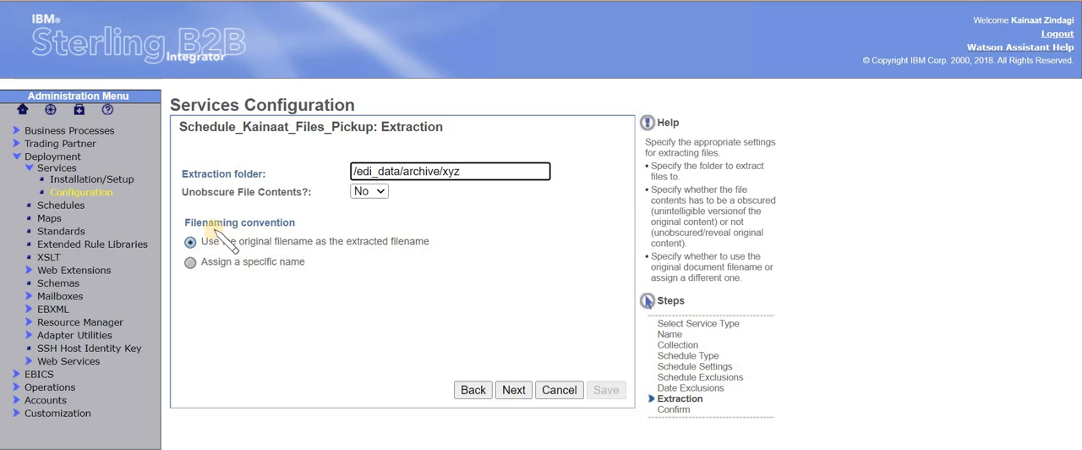
left_click_drag(219, 241, 338, 241)
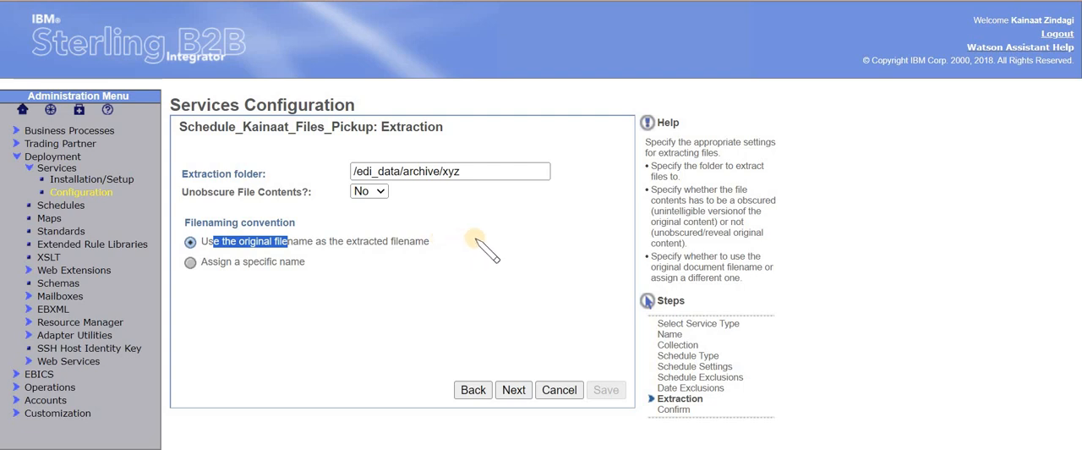
left_click(514, 391)
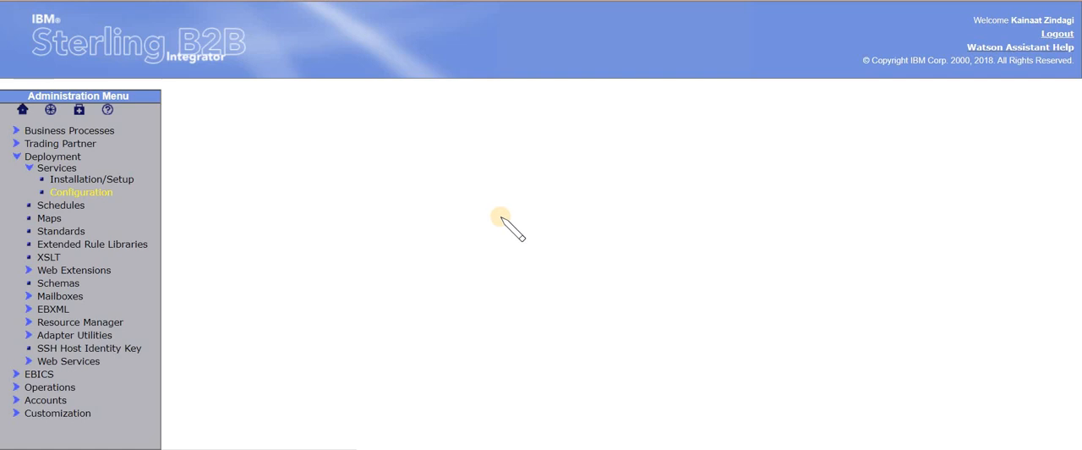
Review the service's configuration summary and finish creating the service
left_click_drag(1075, 345, 1066, 114)
left_click_drag(1074, 222, 1073, 406)
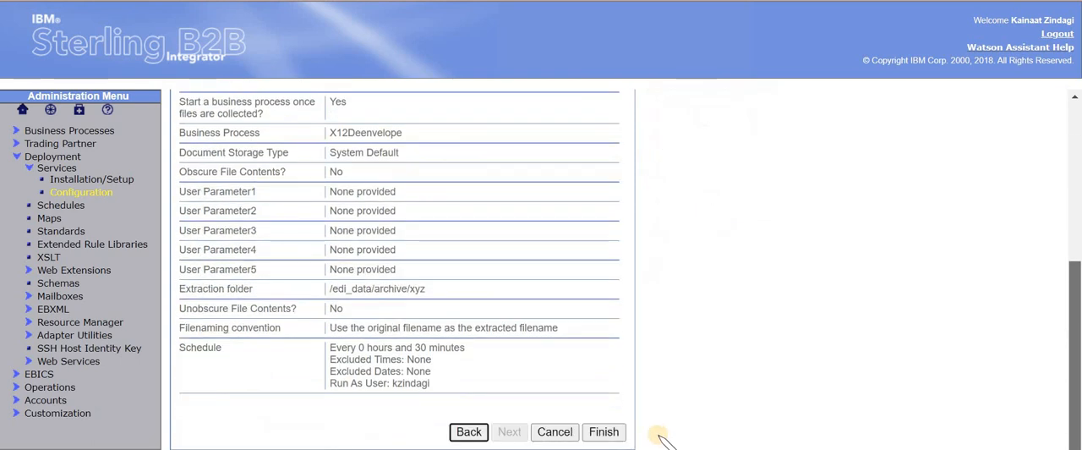
left_click(605, 433)
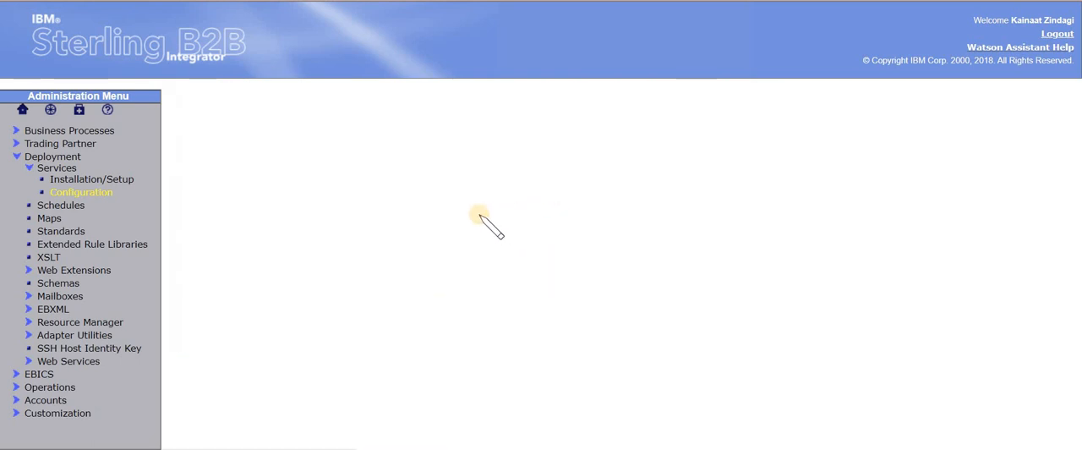
Copy the new service's name and search for it as a process name in the Business Process Manager
left_click_drag(374, 128, 174, 128)
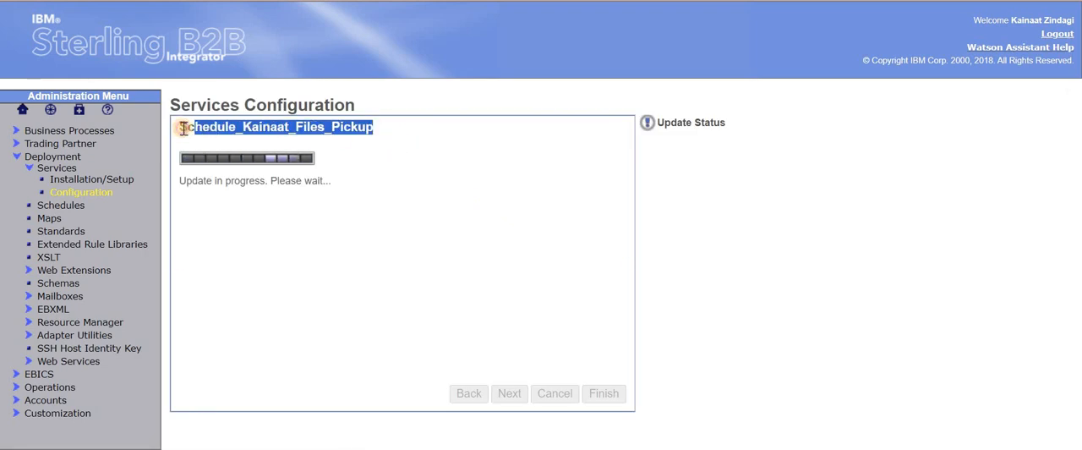
left_click_drag(374, 130, 186, 128)
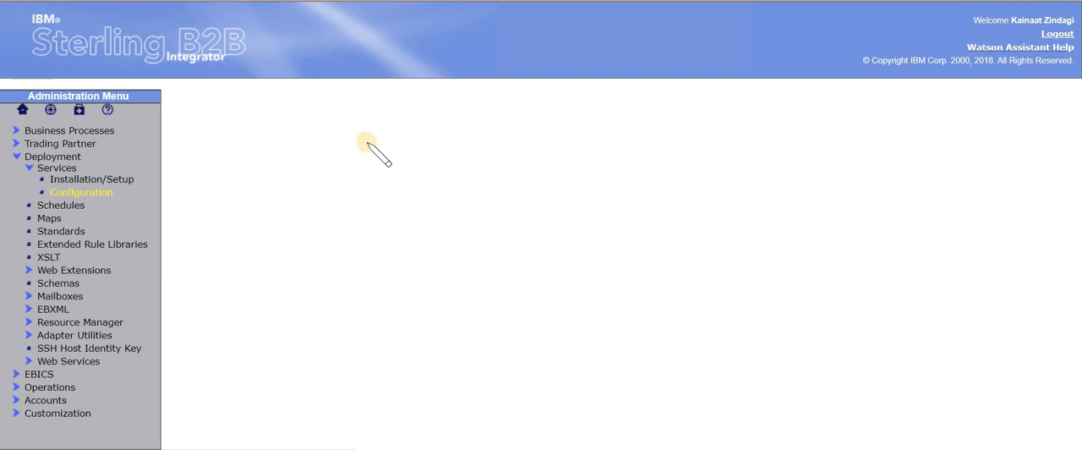
left_click_drag(374, 132, 179, 128)
key("ctrl+c")
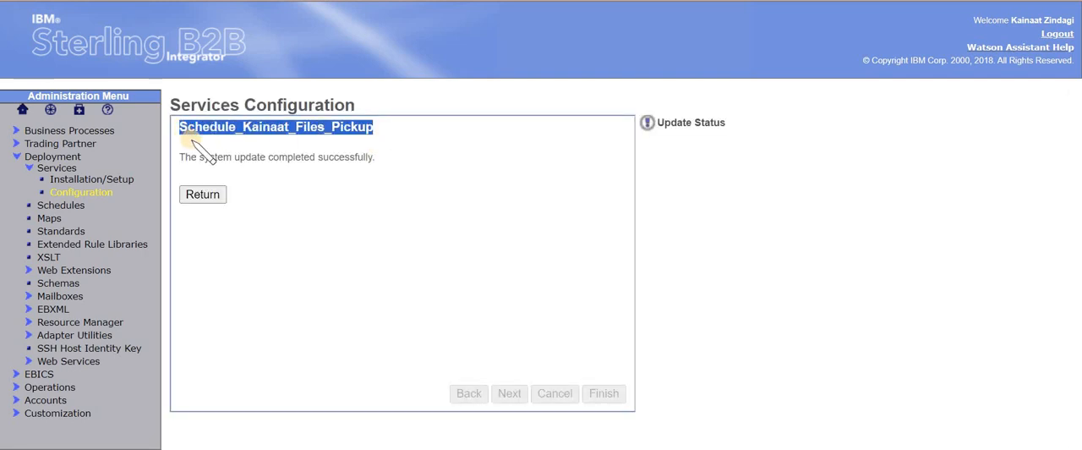
left_click(47, 131)
left_click(68, 146)
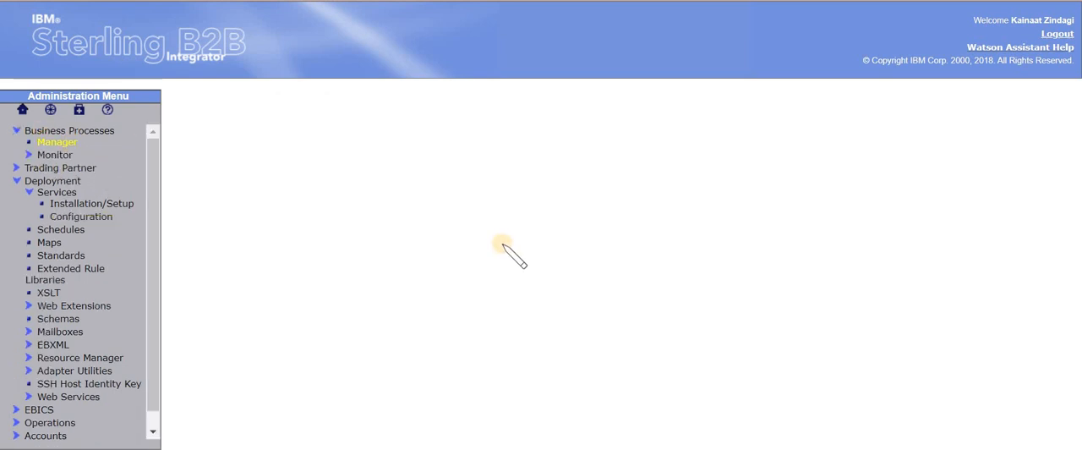
left_click(397, 252)
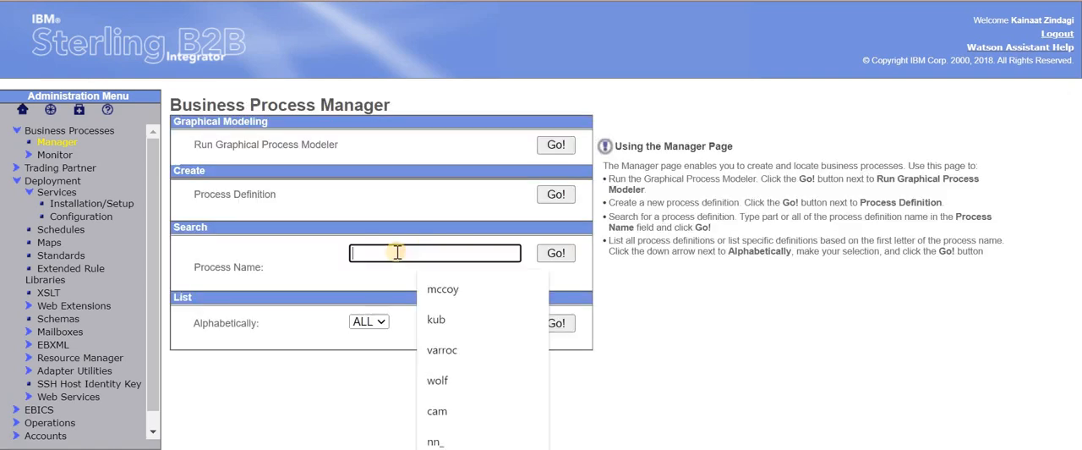
key("ctrl+v")
left_click(557, 253)
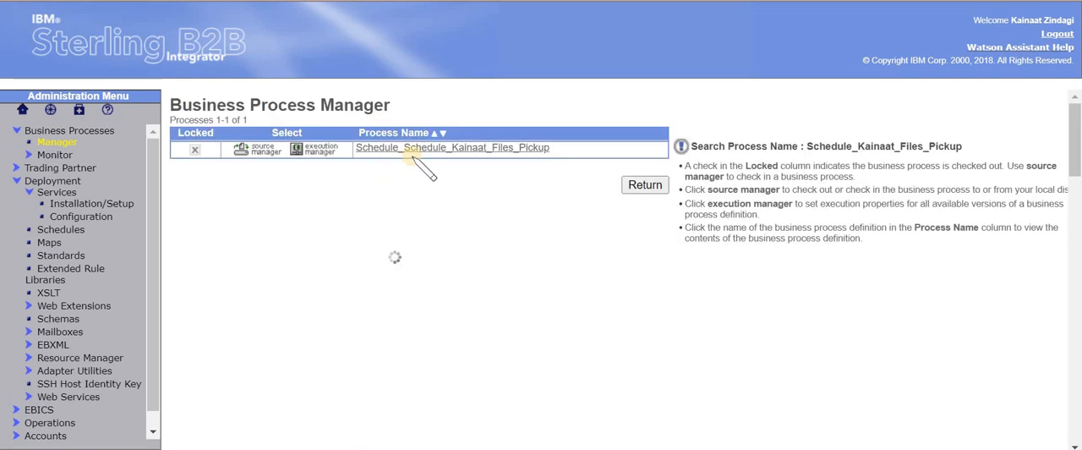
Execute the found scheduled file pickup business process from its execution manager without any input file
left_click(311, 157)
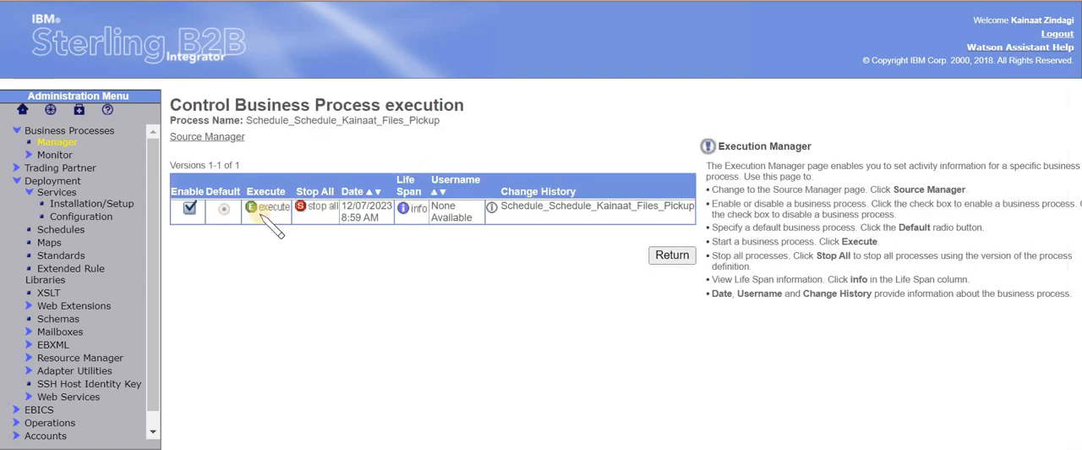
left_click(261, 204)
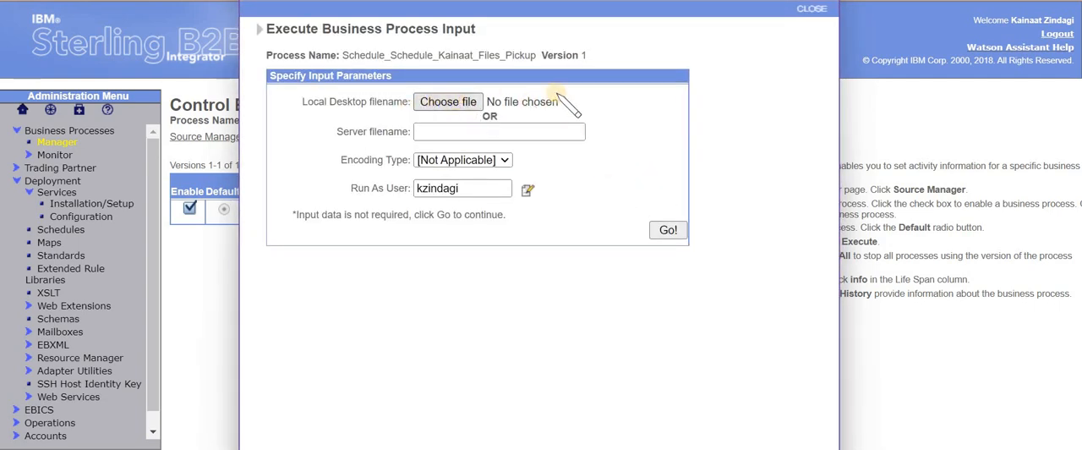
left_click(668, 229)
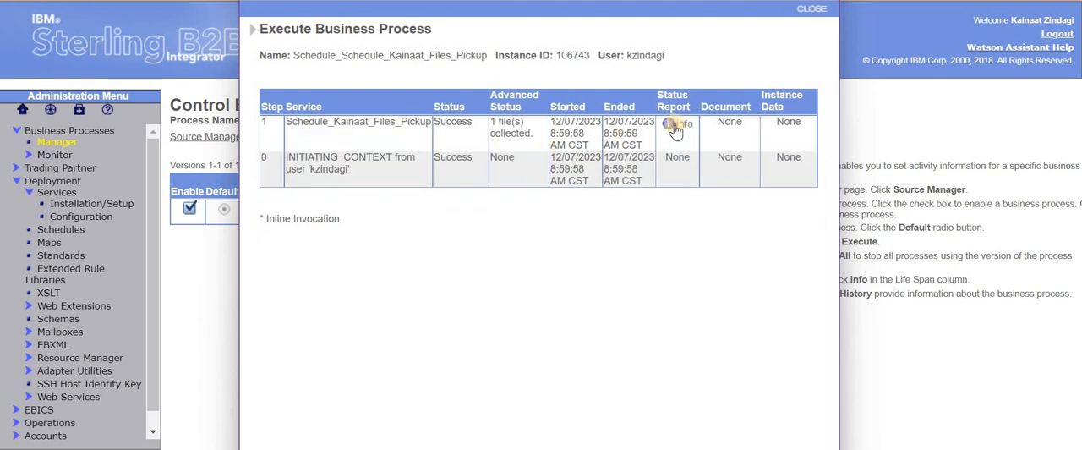
Examine the status report of the file pickup step for the collected file and its outcome, and close the report
left_click(676, 124)
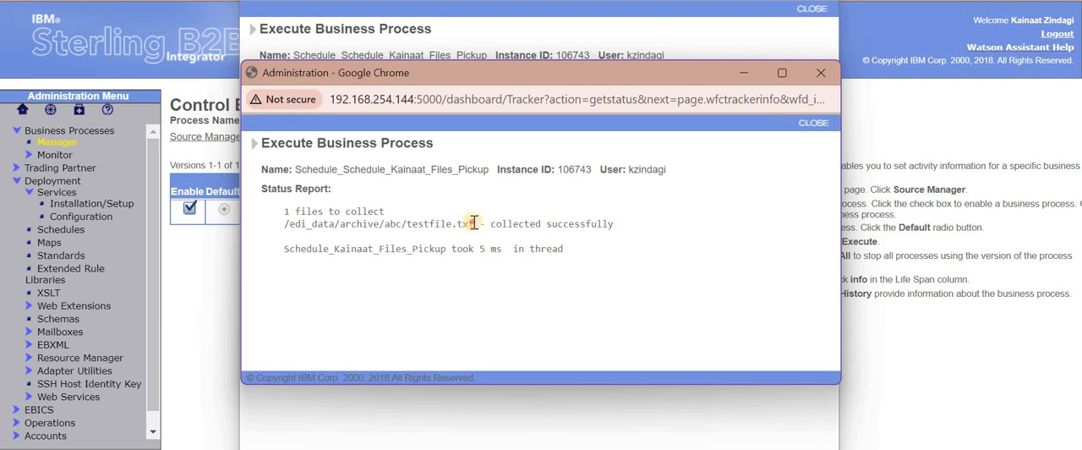
double_click(409, 223)
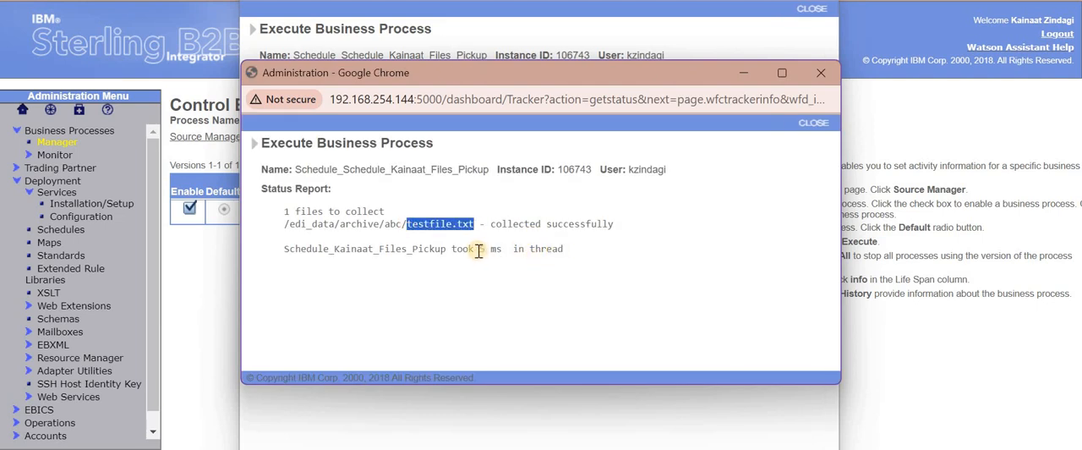
left_click(495, 248)
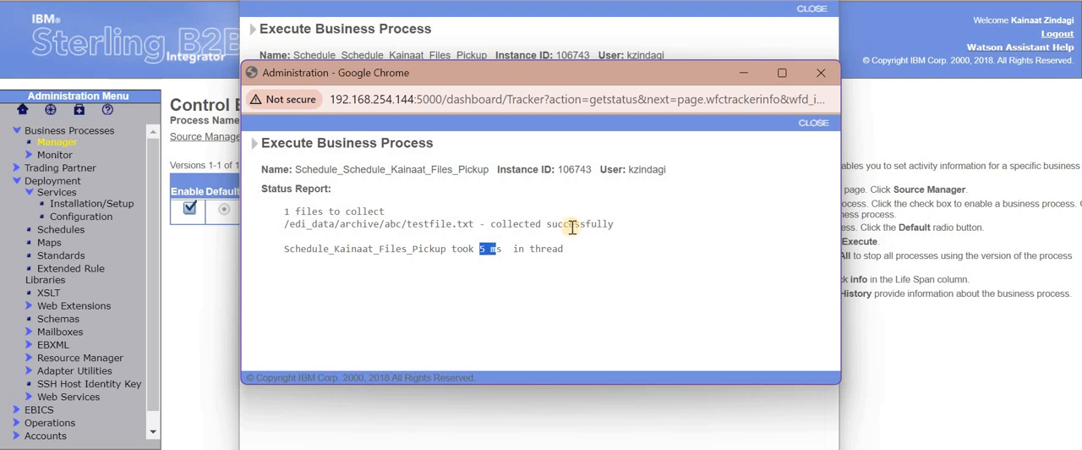
left_click_drag(614, 224, 476, 227)
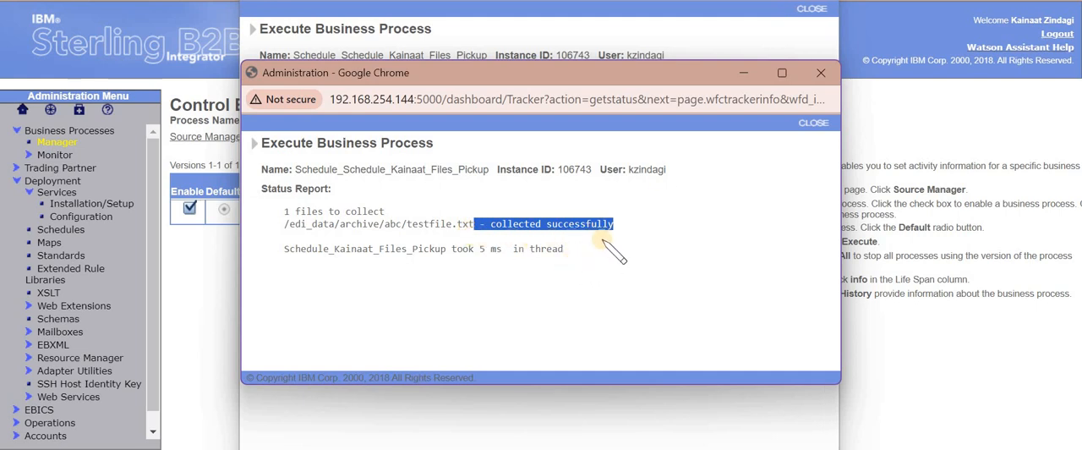
left_click(820, 77)
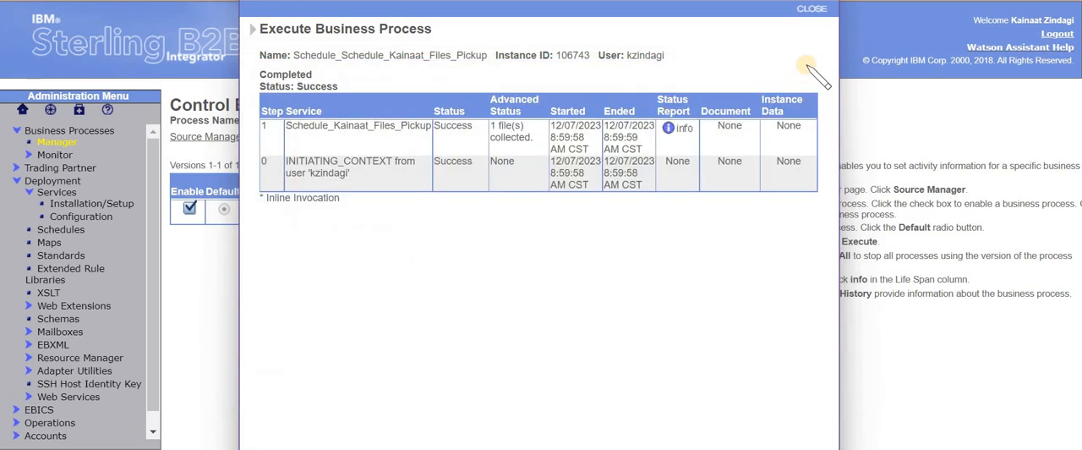